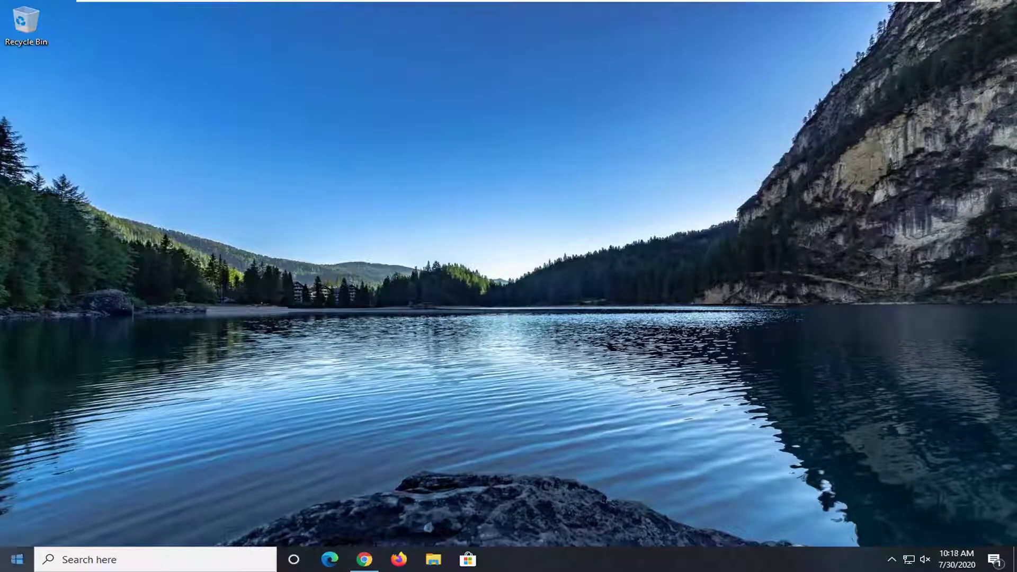
- Search Start for 'regedit' and run Registry Editor as administrator, approving the UAC prompt
{"action": "left_click", "coordinate": [4, 567]}
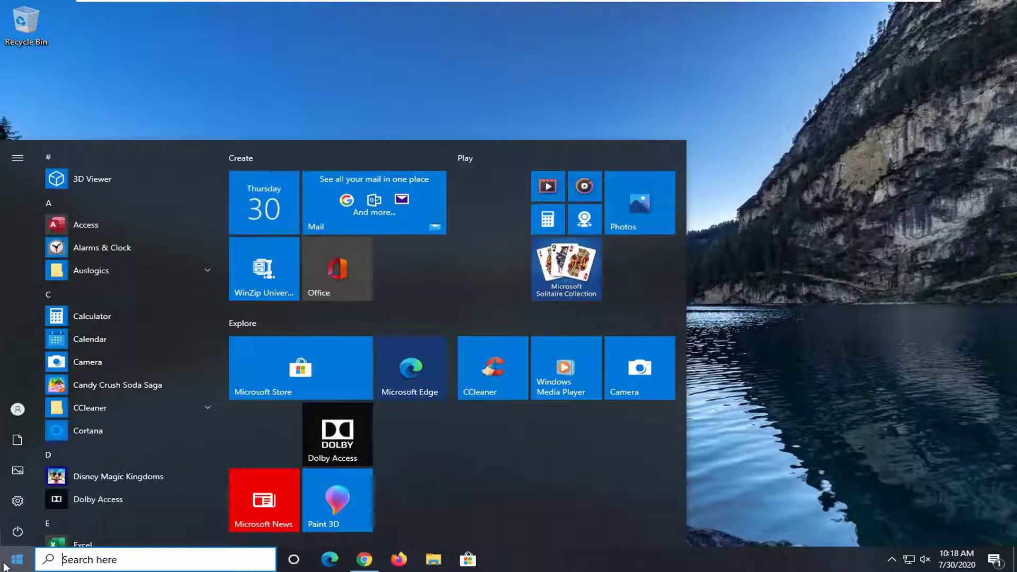
{"action": "type", "text": "regedit"}
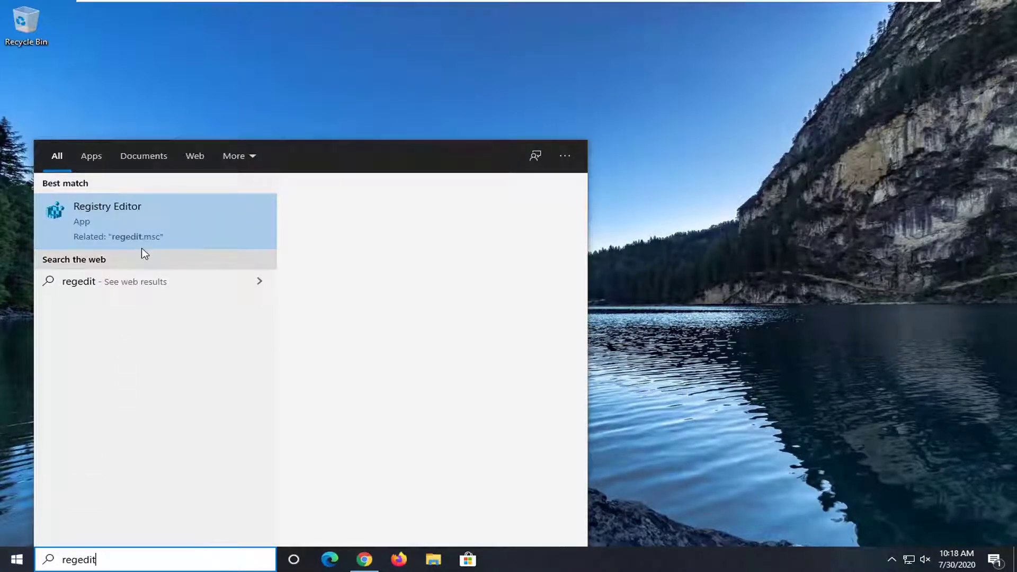
{"action": "right_click", "coordinate": [127, 219]}
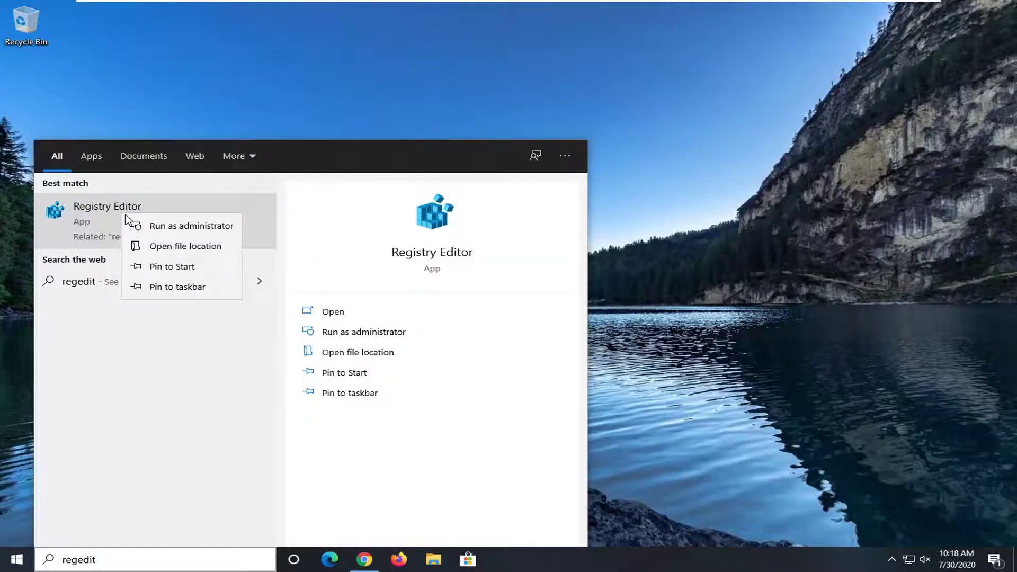
{"action": "left_click", "coordinate": [163, 227]}
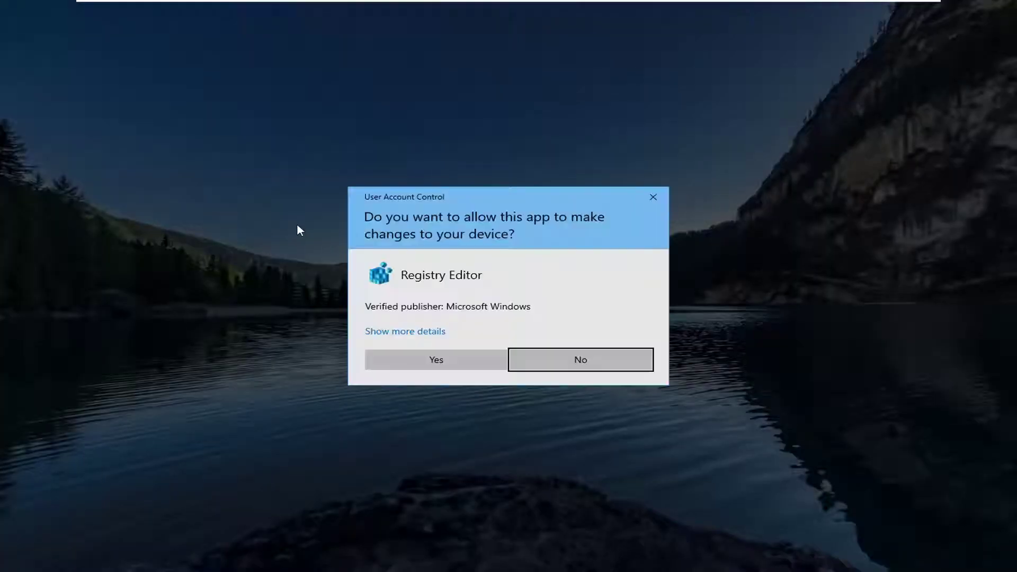
{"action": "left_click", "coordinate": [431, 359]}
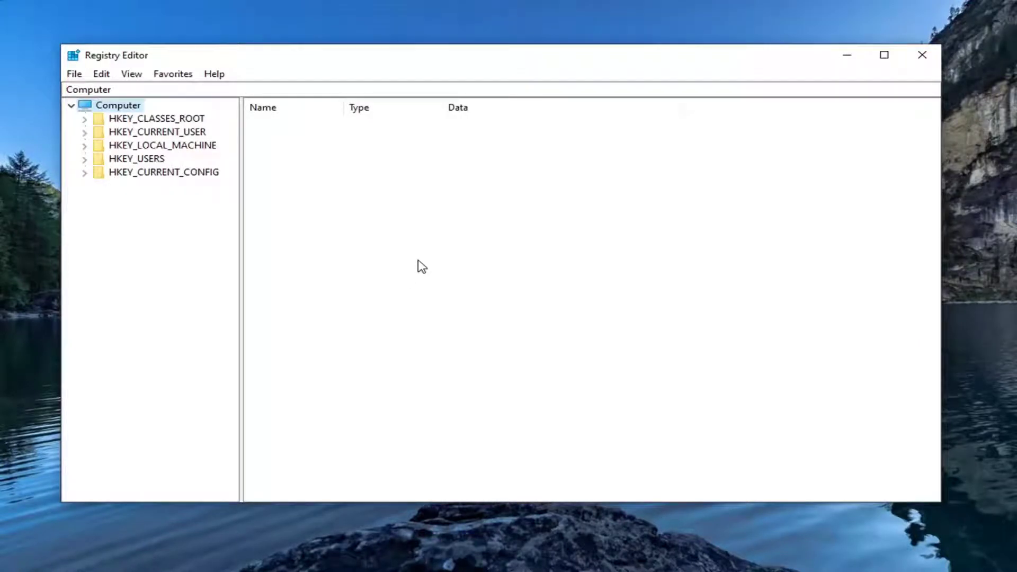
{"action": "left_click", "coordinate": [75, 76]}
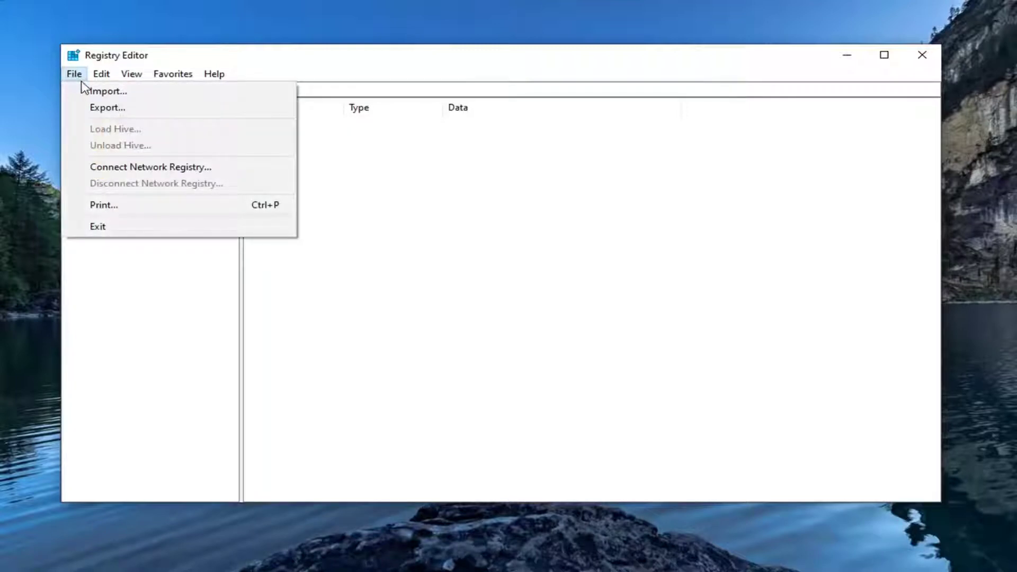
{"action": "left_click", "coordinate": [99, 107]}
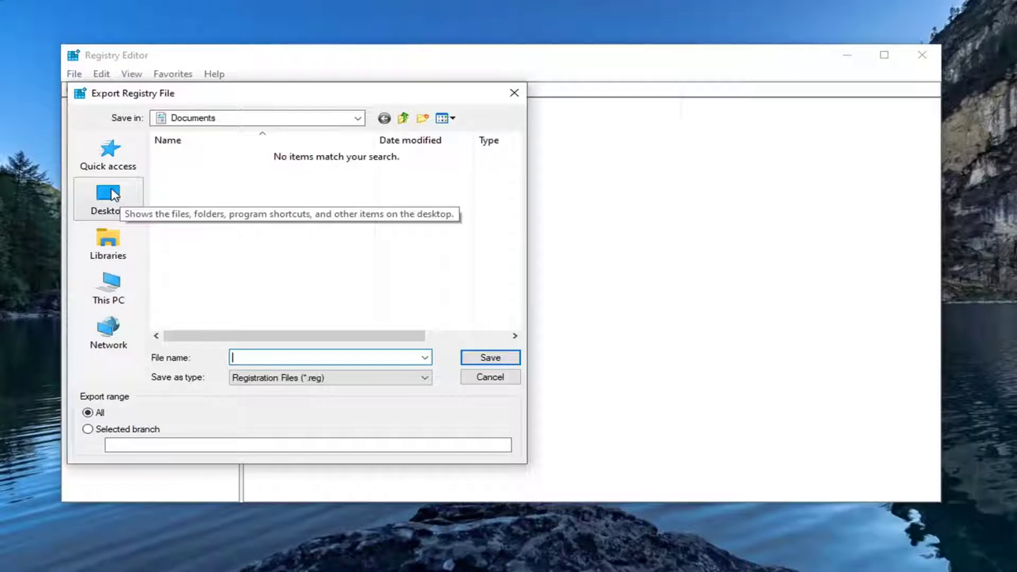
{"action": "left_click", "coordinate": [490, 378]}
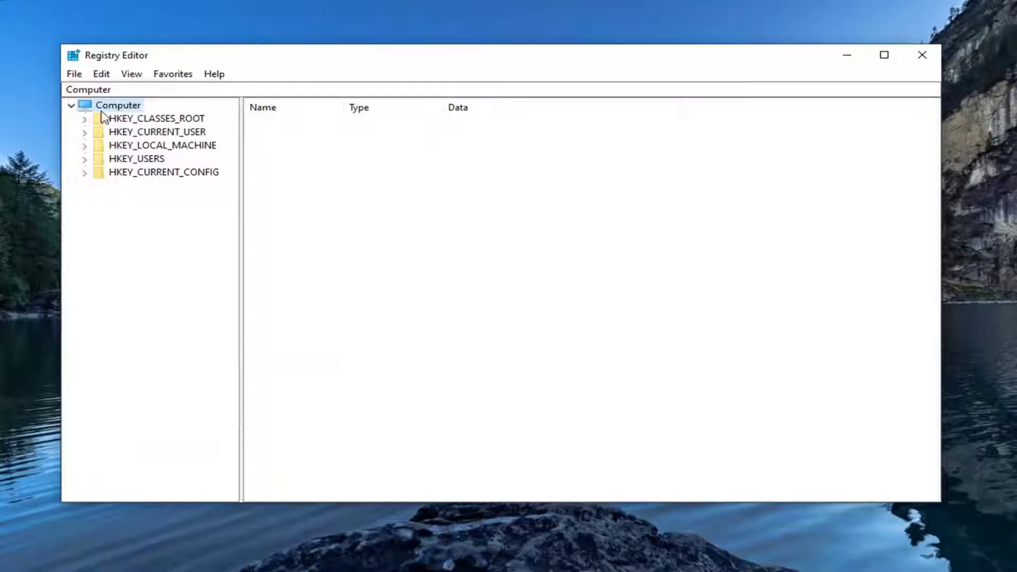
{"action": "left_click", "coordinate": [74, 74]}
{"action": "left_click", "coordinate": [94, 91]}
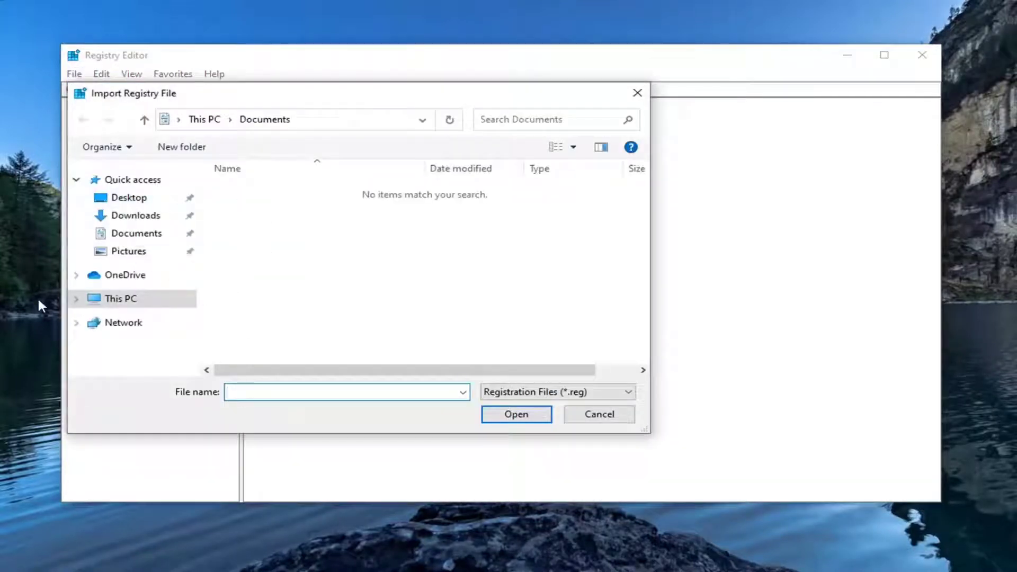
{"action": "left_click", "coordinate": [608, 422]}
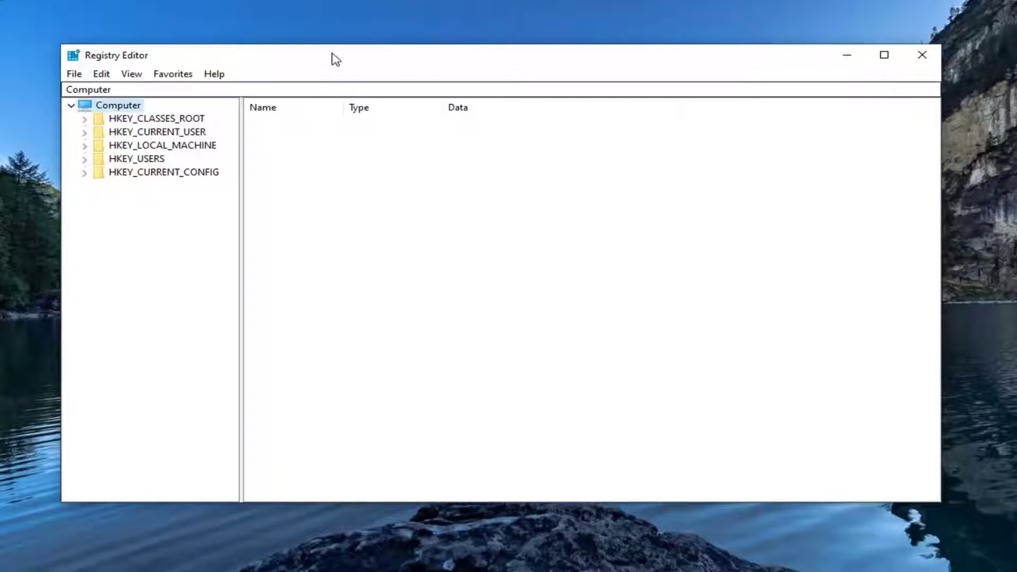
- Expand HKEY_LOCAL_MACHINE > SOFTWARE > Microsoft, widening the key tree pane so names fit
{"action": "double_click", "coordinate": [164, 150]}
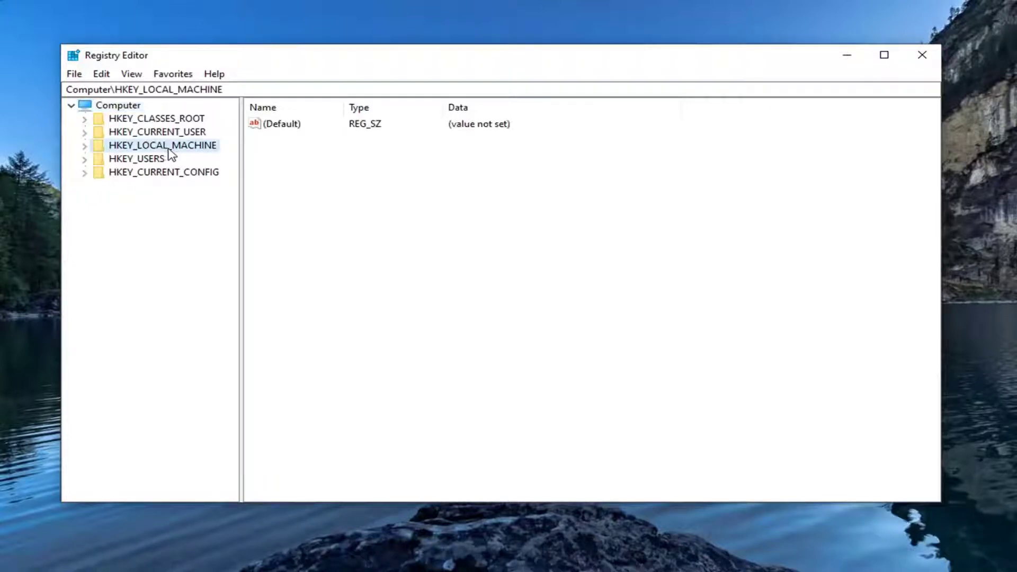
{"action": "left_click_drag", "start_coordinate": [240, 128], "coordinate": [297, 133]}
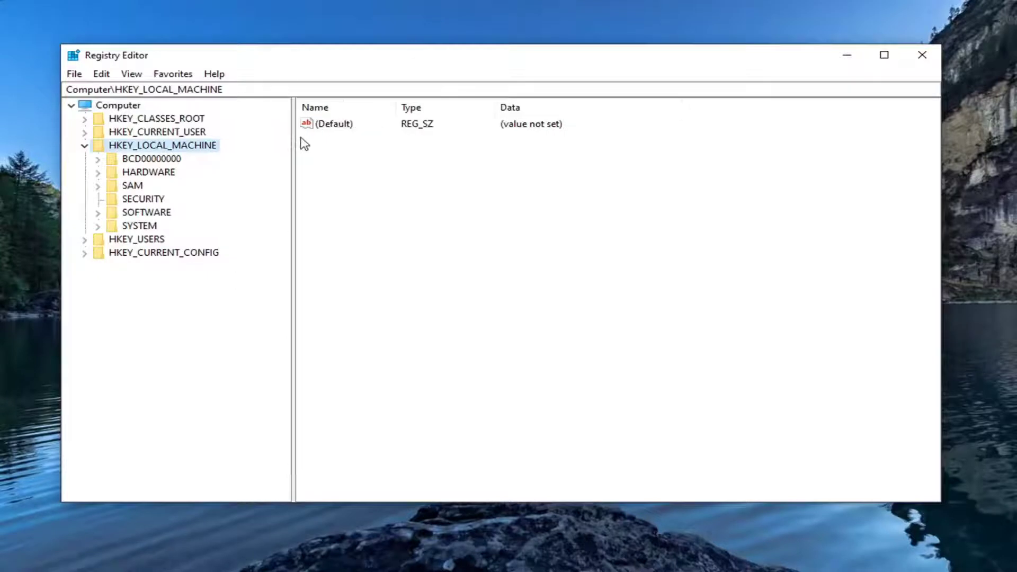
{"action": "double_click", "coordinate": [145, 213]}
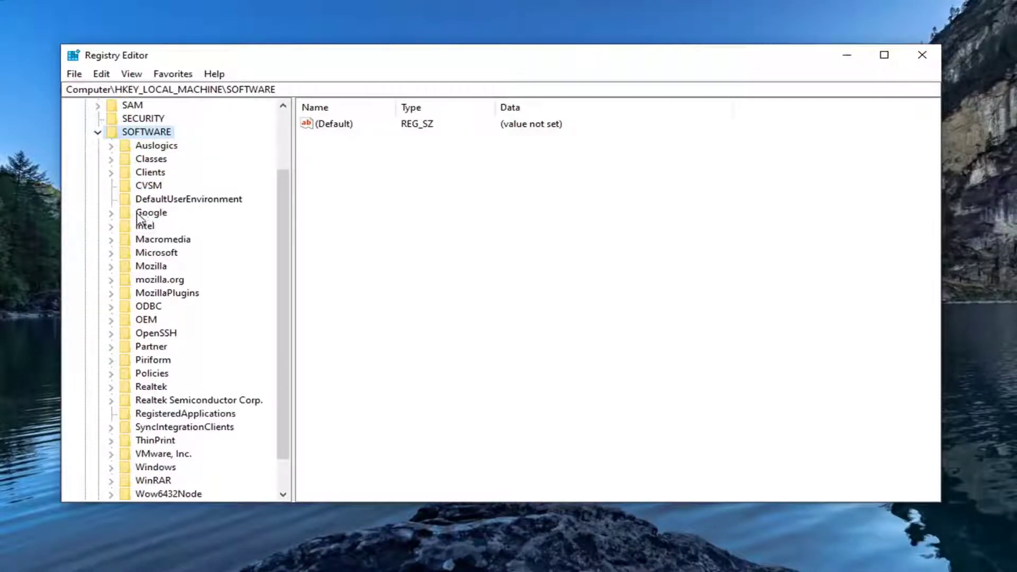
{"action": "double_click", "coordinate": [164, 254]}
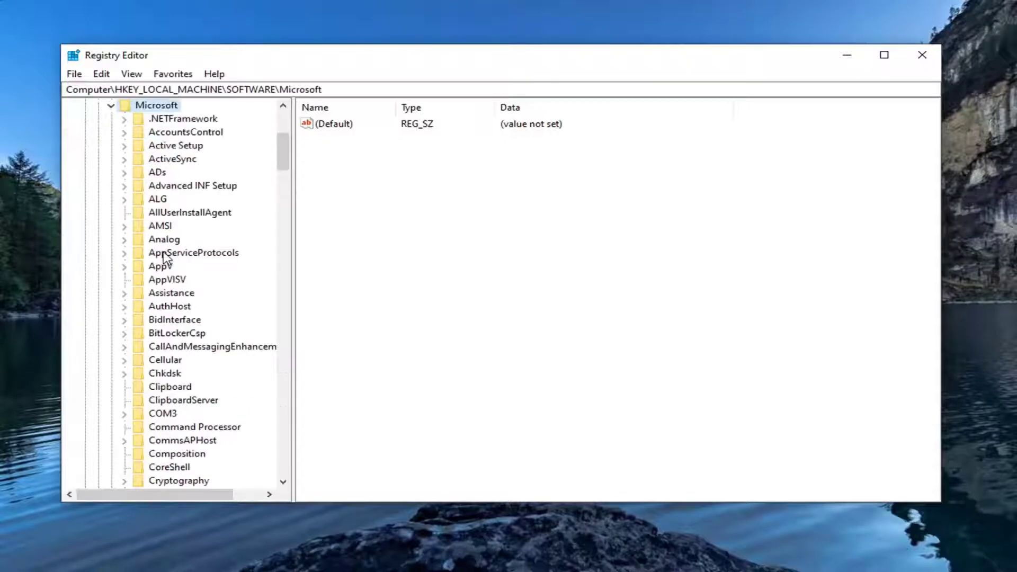
- Expand Windows NT and select CurrentVersion to show its values, such as ProductName
{"action": "scroll", "coordinate": [169, 278], "scroll_direction": "down", "scroll_amount": 20}
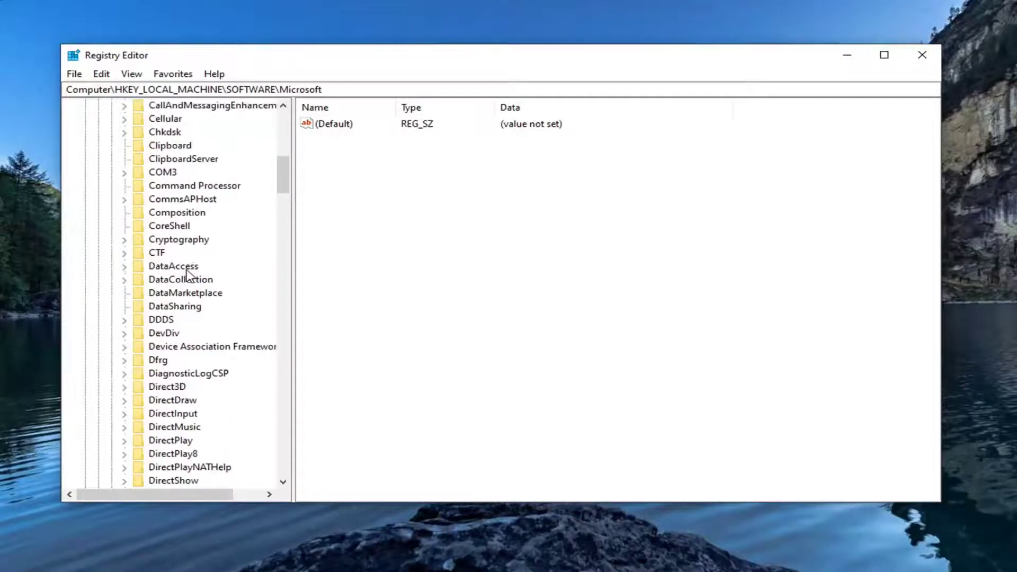
{"action": "scroll", "coordinate": [163, 279], "scroll_direction": "down", "scroll_amount": 13}
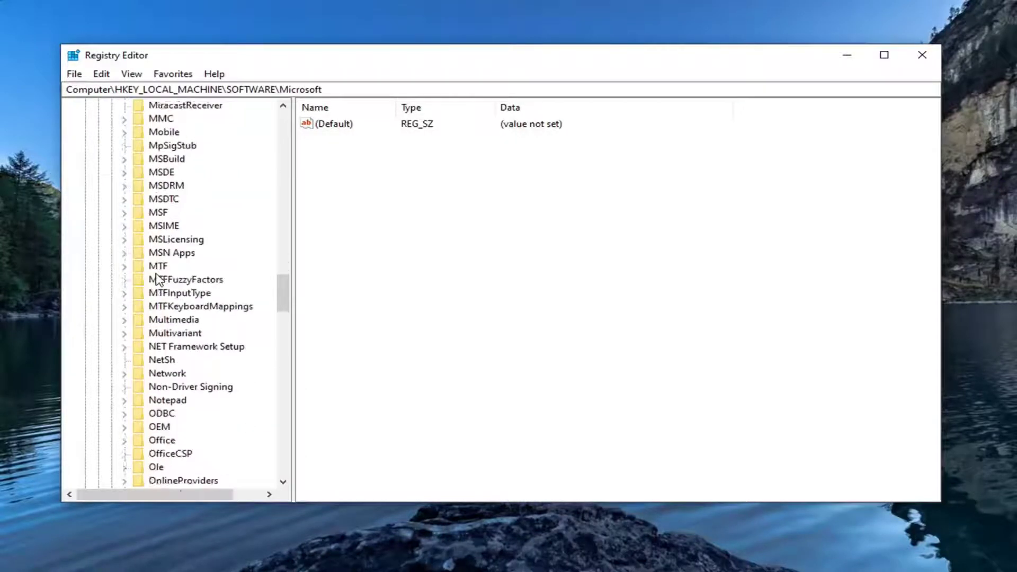
{"action": "scroll", "coordinate": [154, 284], "scroll_direction": "down", "scroll_amount": 20}
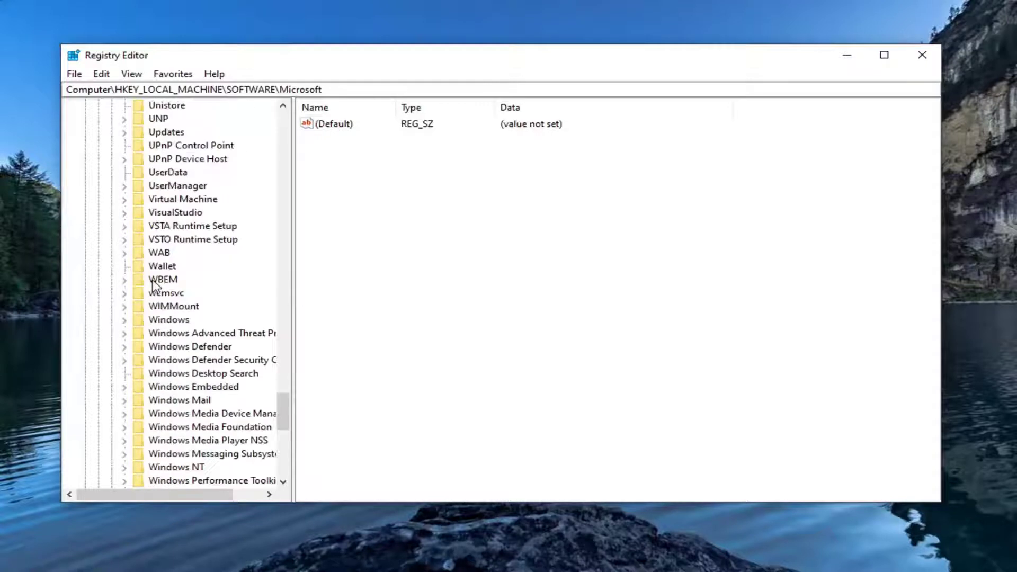
{"action": "double_click", "coordinate": [185, 428]}
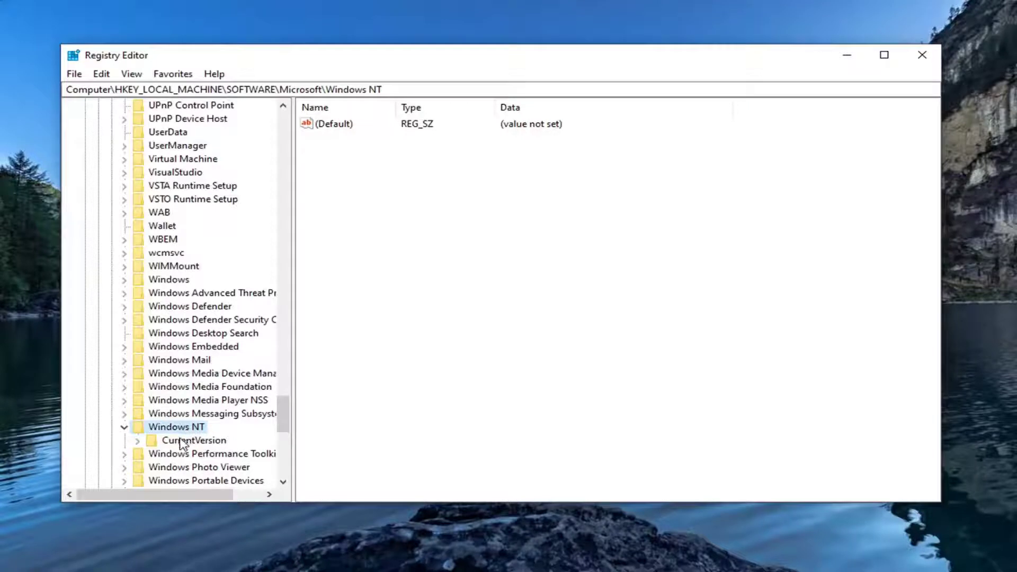
{"action": "double_click", "coordinate": [180, 440]}
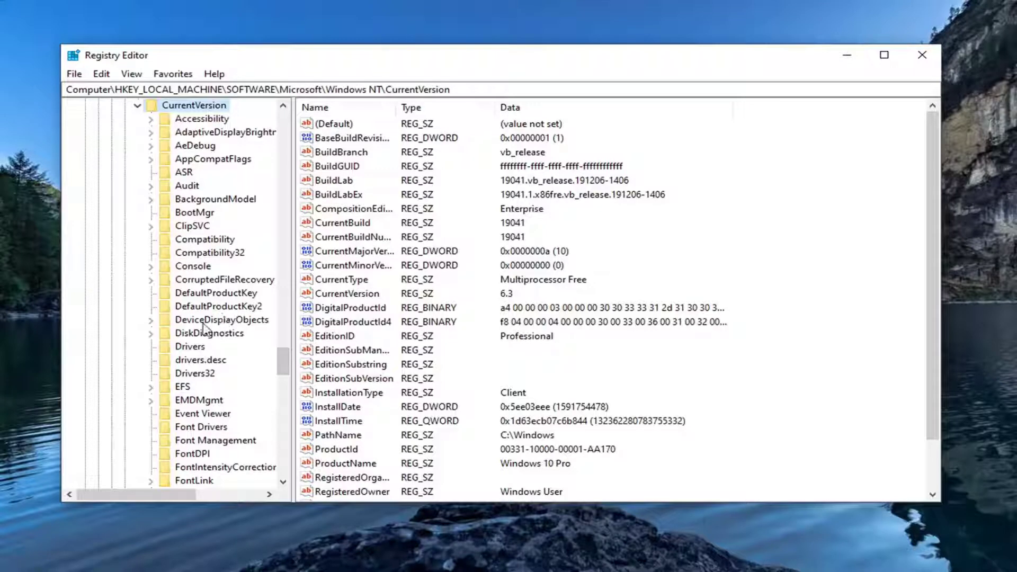
{"action": "scroll", "coordinate": [207, 339], "scroll_direction": "down", "scroll_amount": 13}
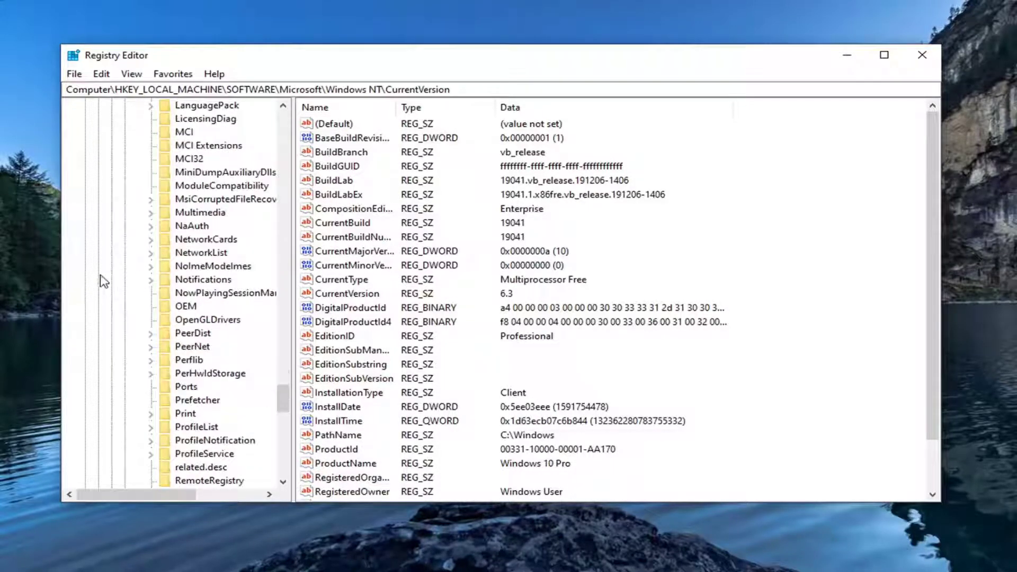
{"action": "scroll", "coordinate": [155, 204], "scroll_direction": "up", "scroll_amount": 2}
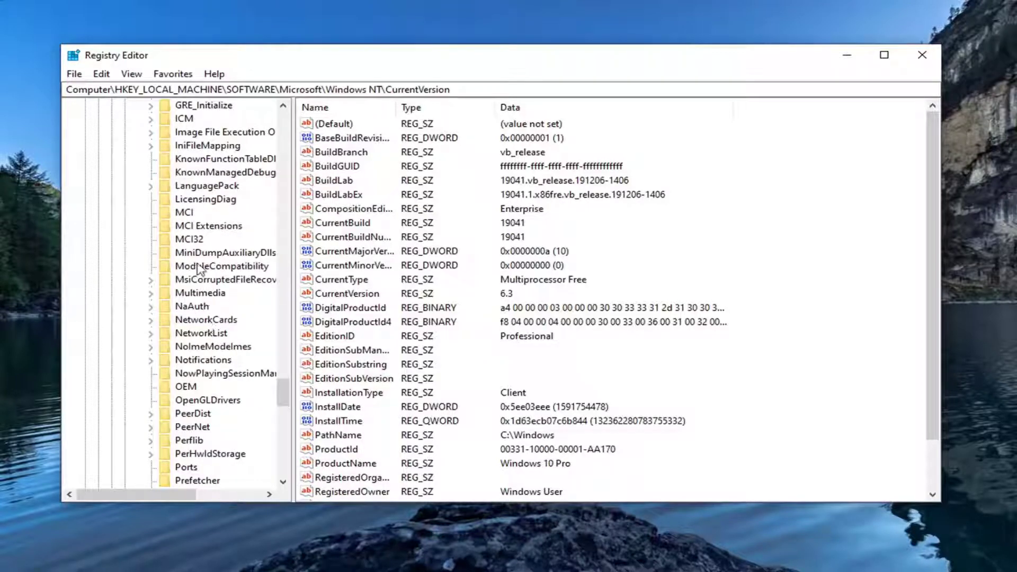
{"action": "scroll", "coordinate": [249, 376], "scroll_direction": "up", "scroll_amount": 6}
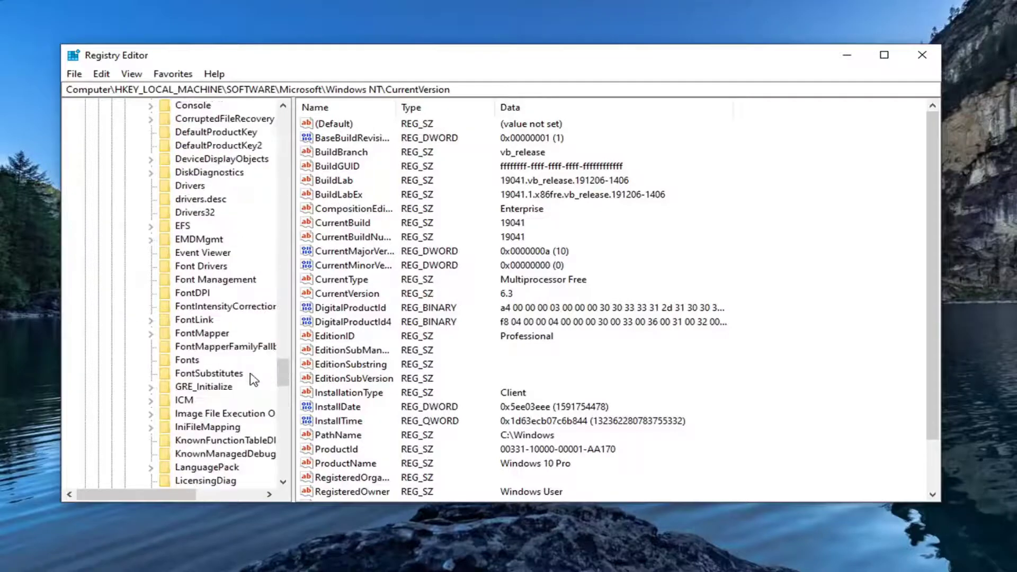
{"action": "scroll", "coordinate": [249, 377], "scroll_direction": "up", "scroll_amount": 11}
{"action": "scroll", "coordinate": [245, 373], "scroll_direction": "down", "scroll_amount": 2}
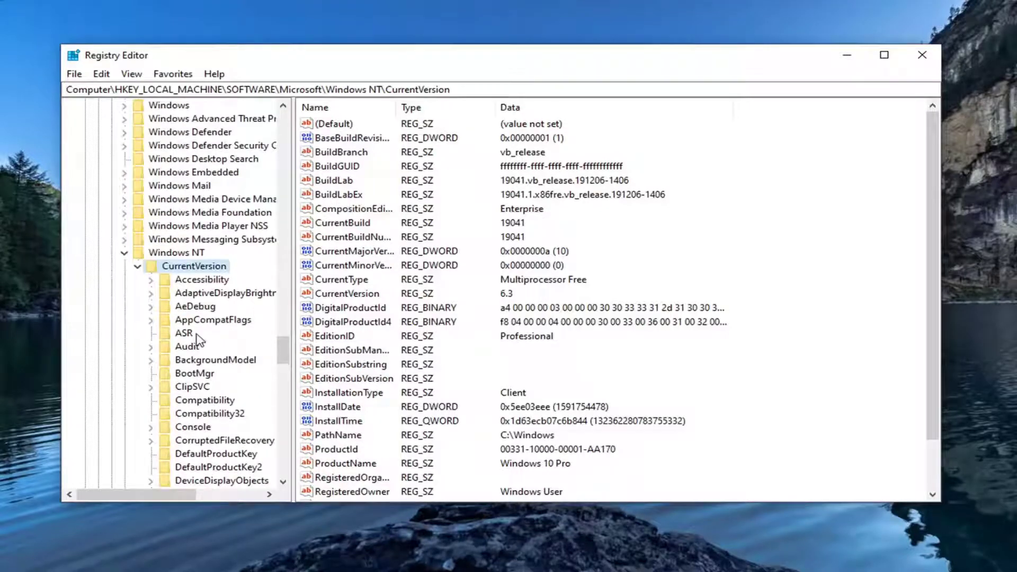
- Add a new key named MTCUVC under Windows NT\CurrentVersion
{"action": "right_click", "coordinate": [192, 272]}
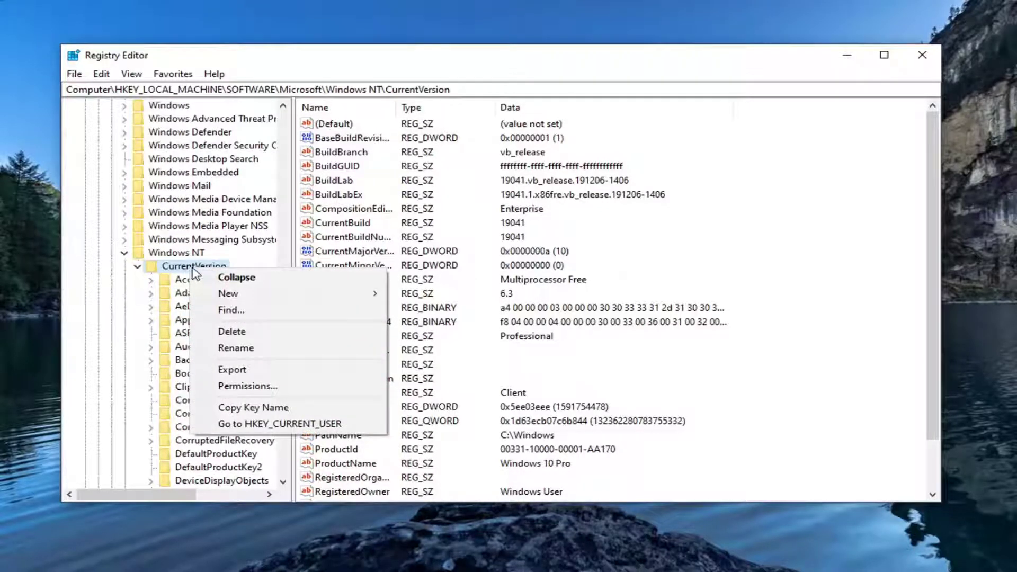
{"action": "mouse_move", "coordinate": [228, 293]}
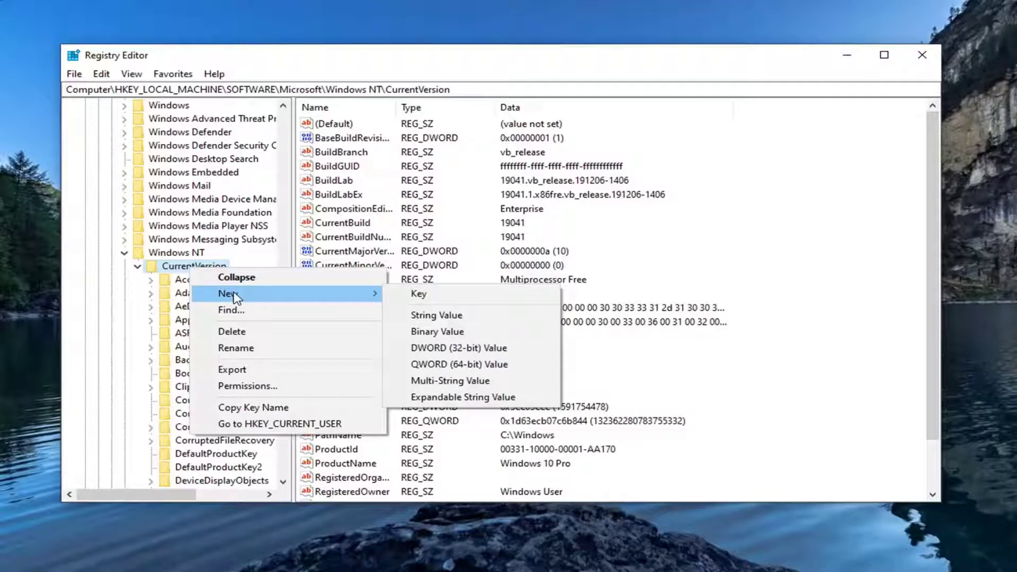
{"action": "left_click", "coordinate": [418, 297]}
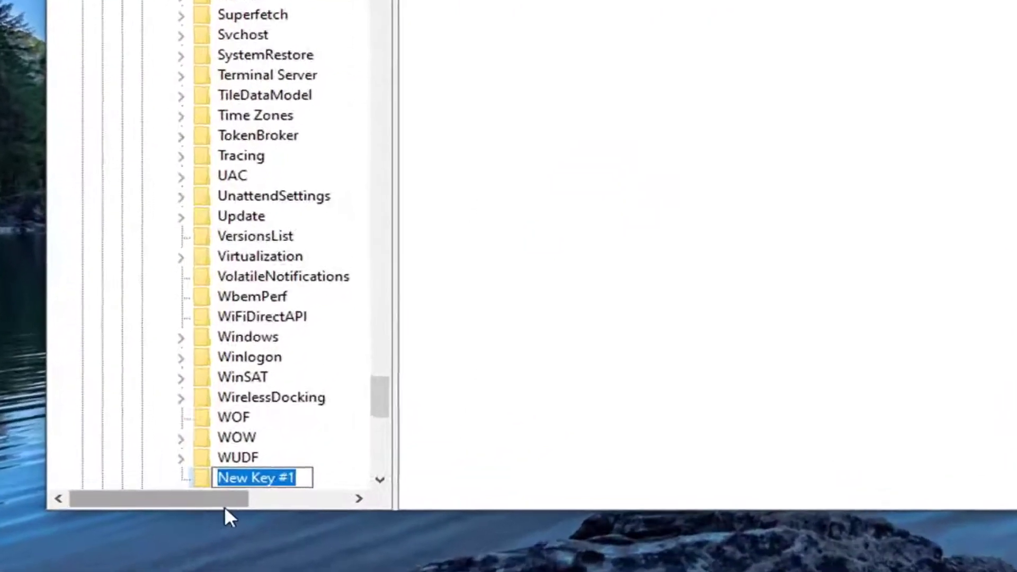
{"action": "type", "text": "MT"}
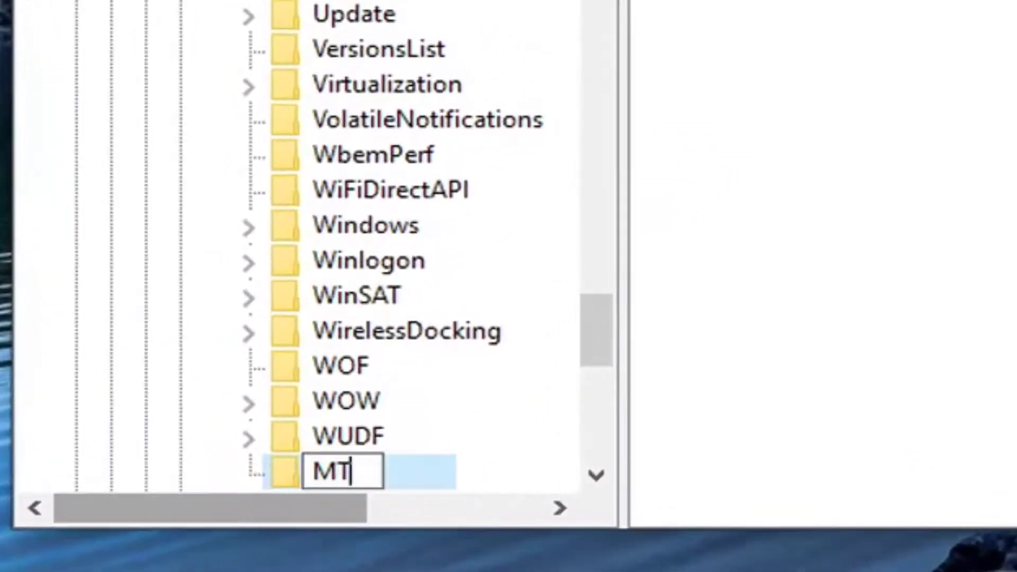
{"action": "type", "text": "CUVC"}
{"action": "key", "text": "Return"}
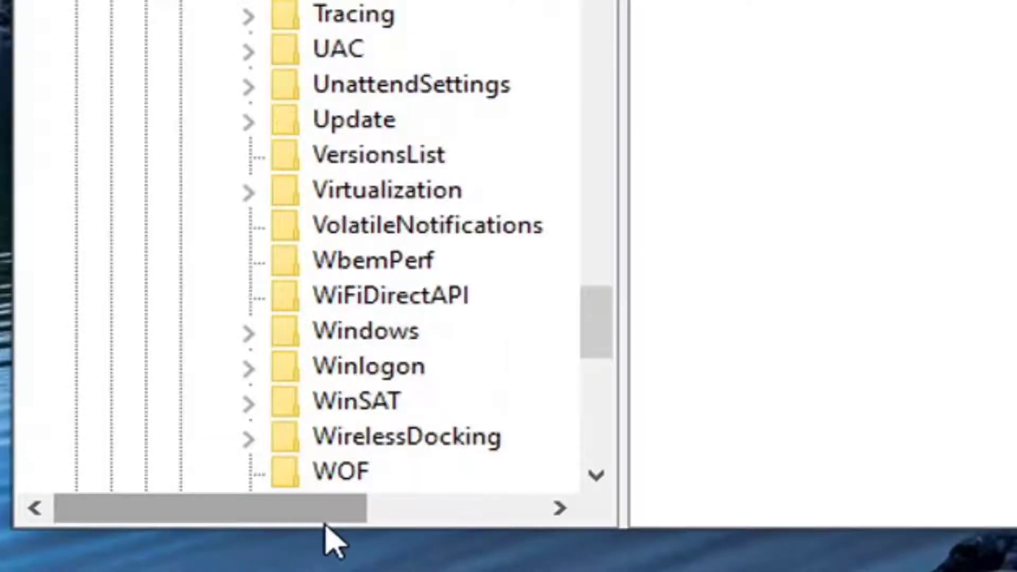
{"action": "scroll", "coordinate": [518, 249], "scroll_direction": "down", "scroll_amount": 3}
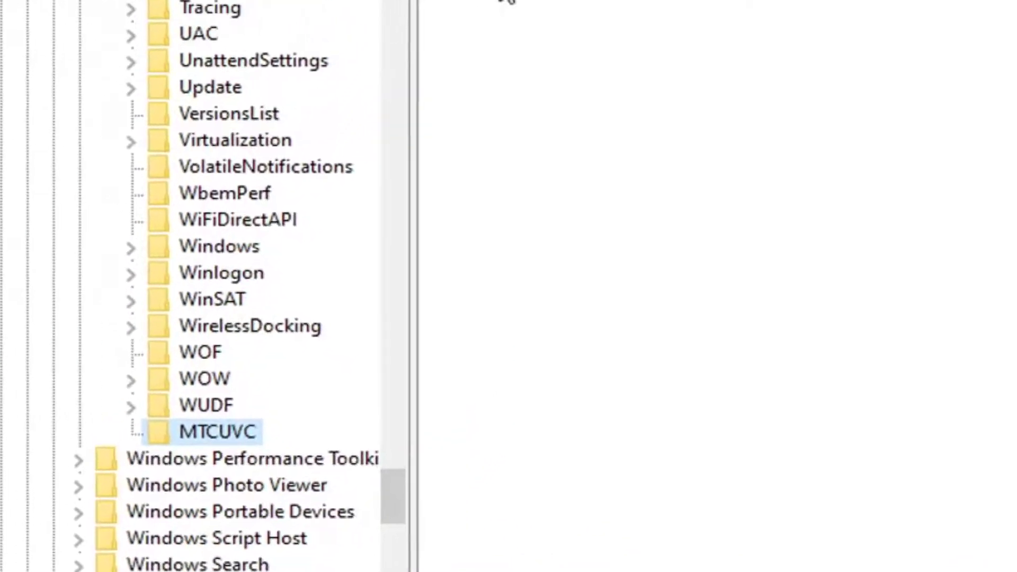
- Add a DWORD (32-bit) value named EnableMtcUvc to MTCUVC, keeping its data at 0
{"action": "right_click", "coordinate": [557, 1]}
{"action": "mouse_move", "coordinate": [419, 180]}
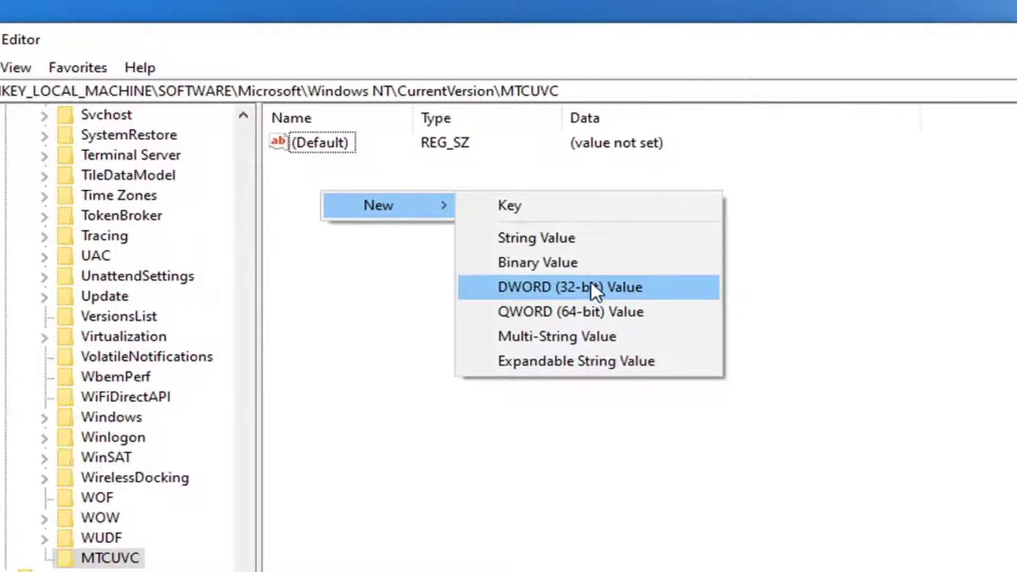
{"action": "left_click", "coordinate": [595, 290]}
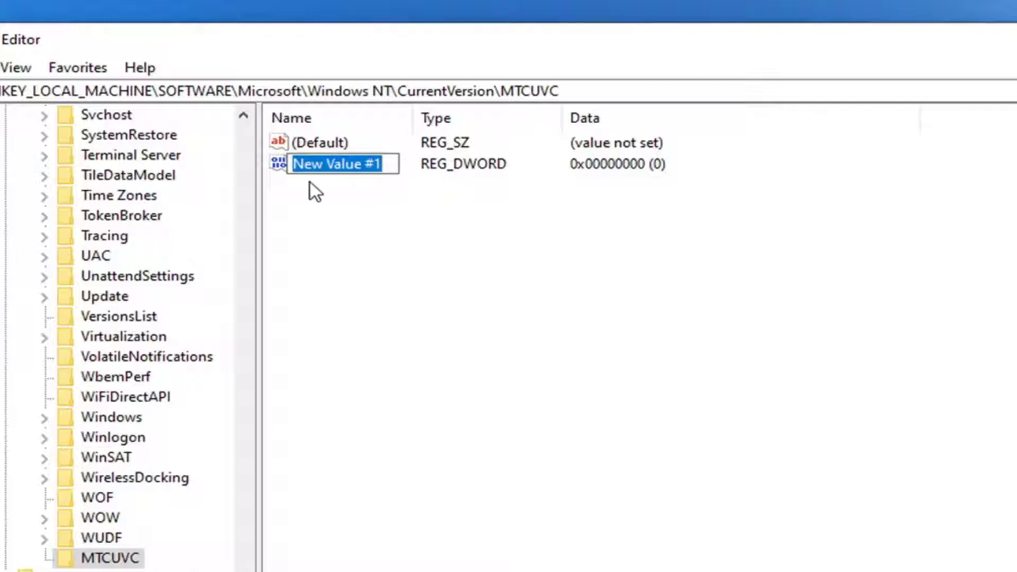
{"action": "type", "text": "EnableMtcUvc"}
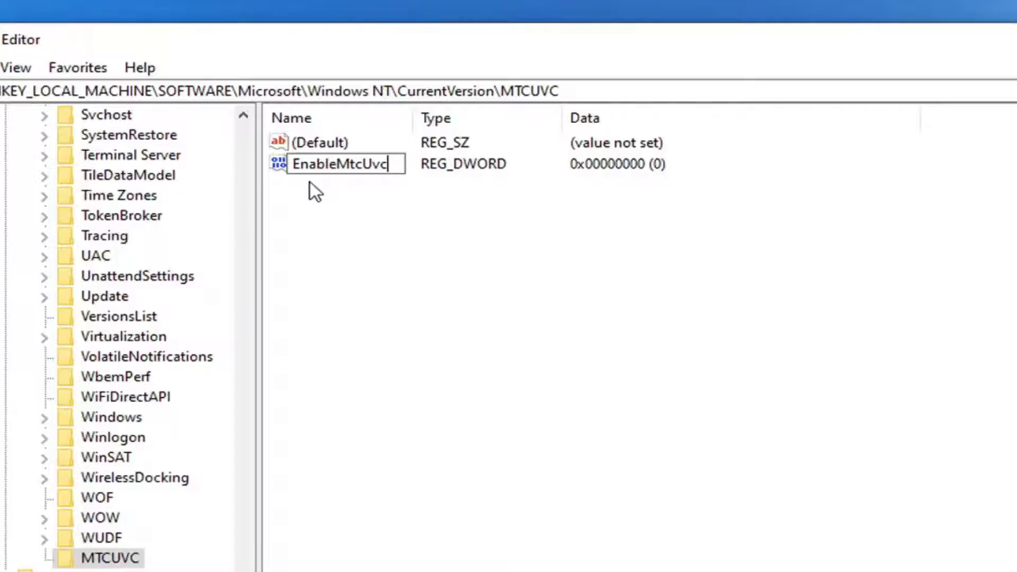
{"action": "key", "text": "Return"}
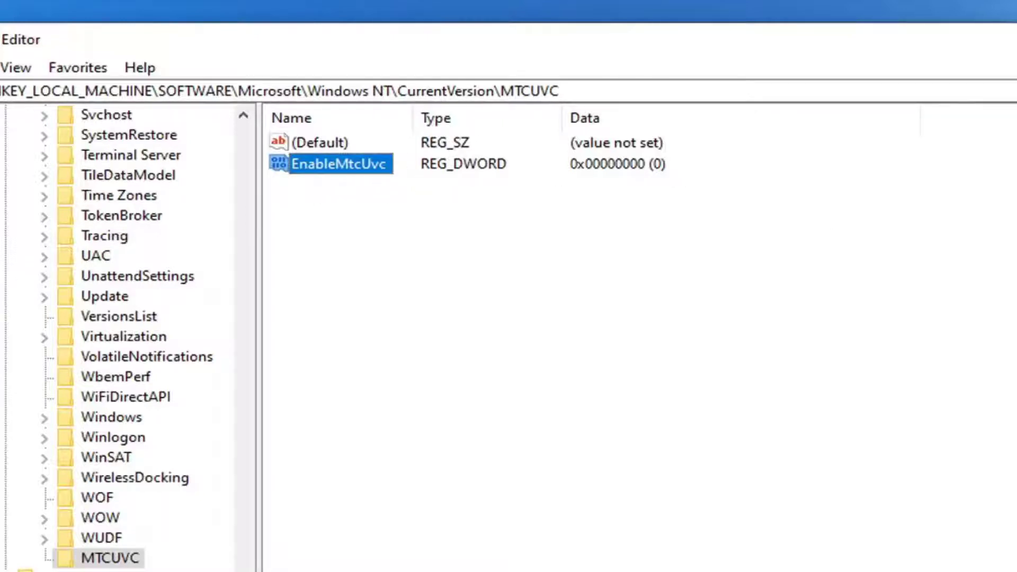
{"action": "double_click", "coordinate": [323, 165]}
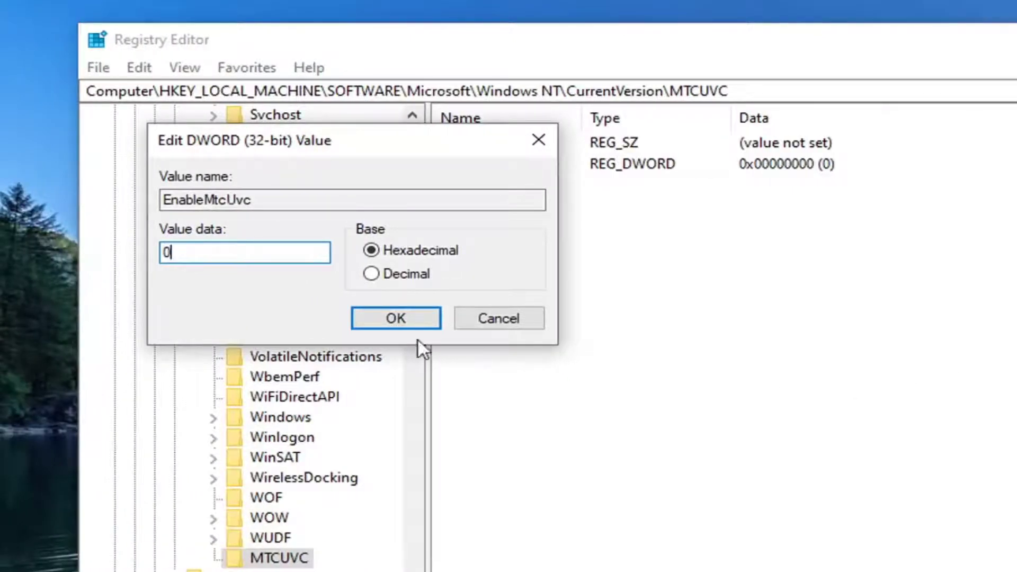
{"action": "left_click", "coordinate": [388, 324]}
- Collapse the Microsoft, SOFTWARE and HKEY_LOCAL_MACHINE keys back to the top of the tree
{"action": "scroll", "coordinate": [420, 529], "scroll_direction": "up", "scroll_amount": 10}
{"action": "scroll", "coordinate": [419, 530], "scroll_direction": "up", "scroll_amount": 20}
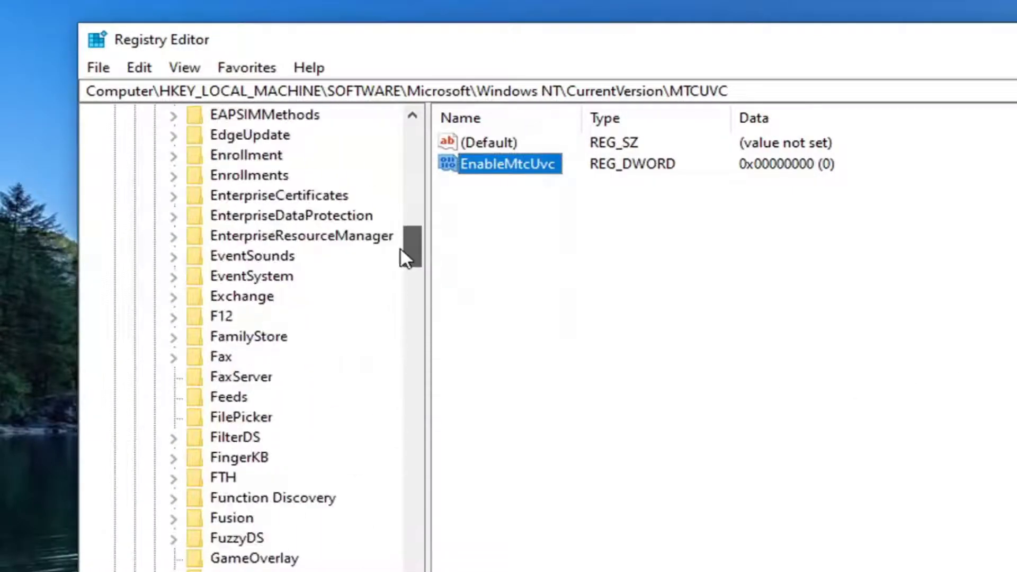
{"action": "left_click", "coordinate": [154, 457]}
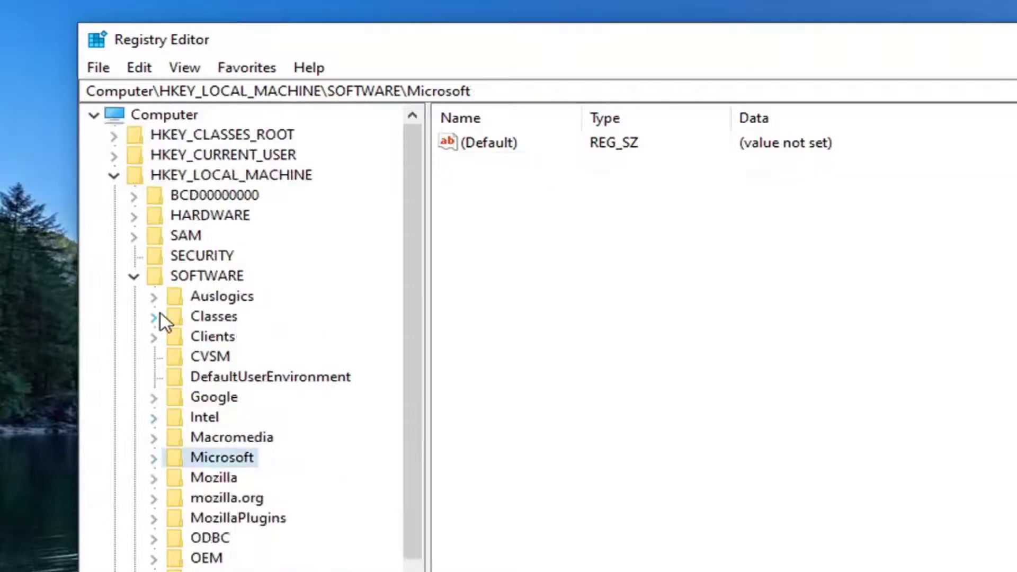
{"action": "left_click", "coordinate": [134, 276]}
{"action": "left_click", "coordinate": [114, 174]}
- Return the key tree to the Computer root and restart Windows from the Start menu's power options
{"action": "left_click", "coordinate": [108, 118]}
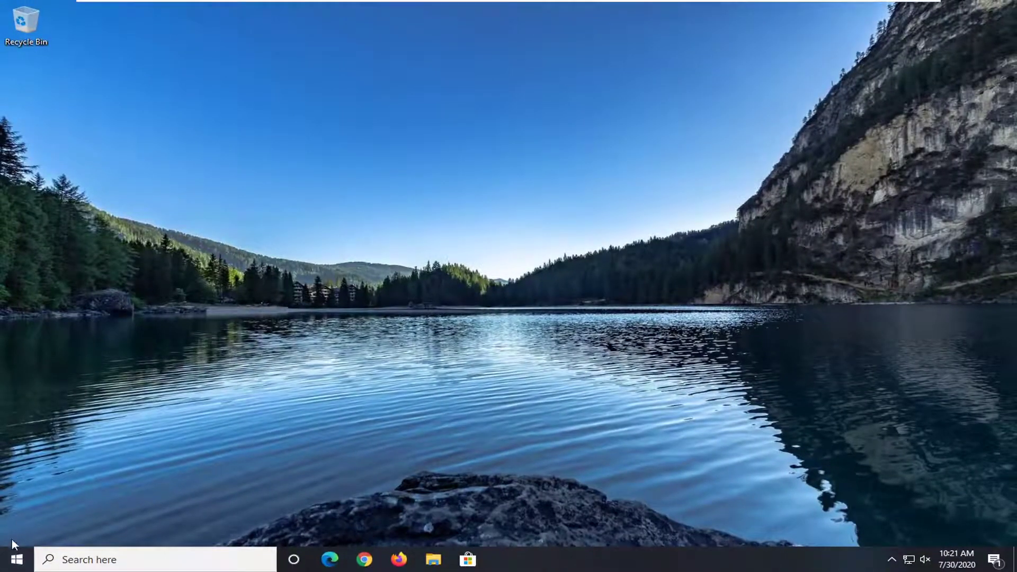
{"action": "left_click", "coordinate": [16, 554]}
{"action": "left_click", "coordinate": [21, 531]}
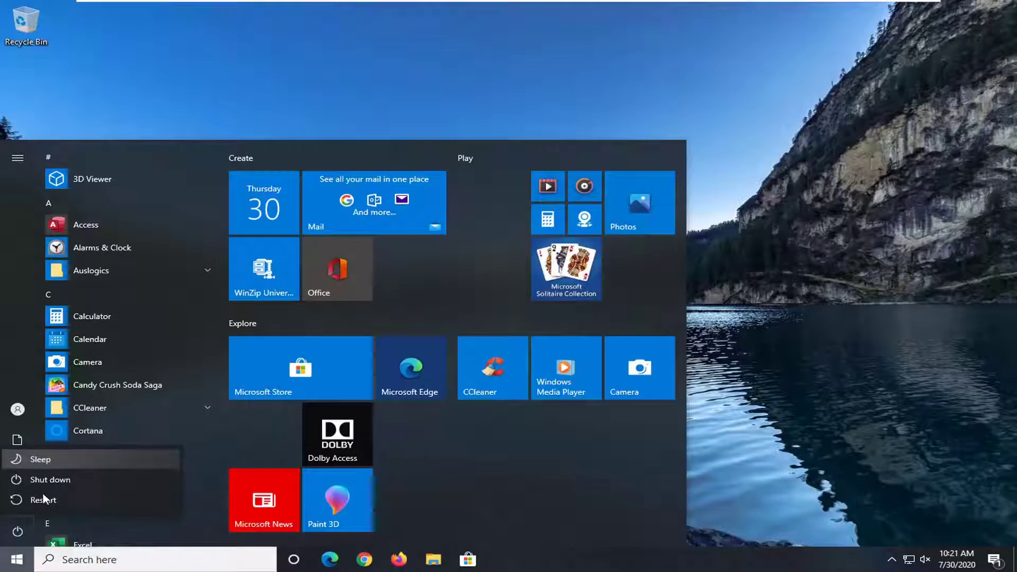
{"action": "left_click", "coordinate": [41, 501]}
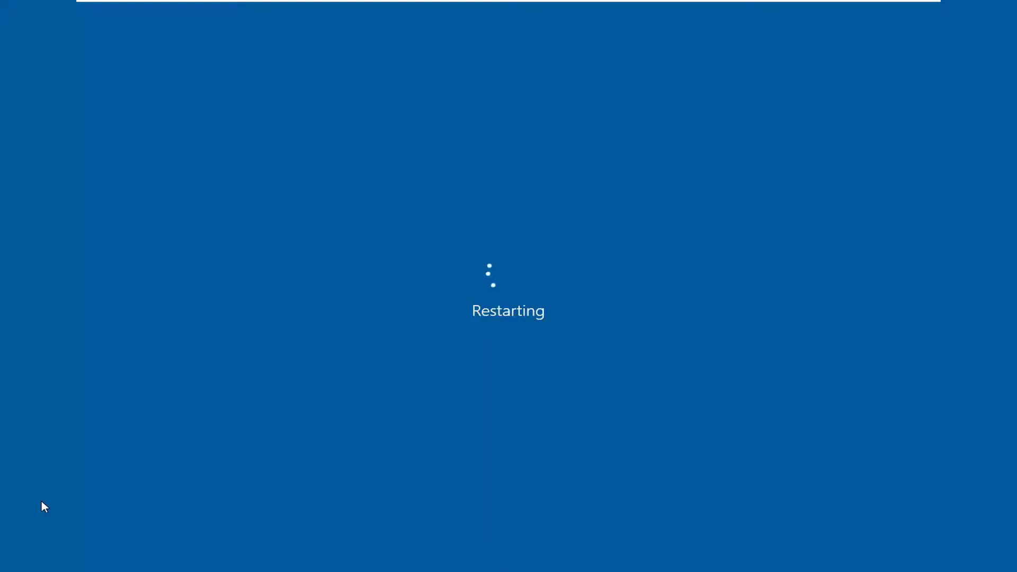